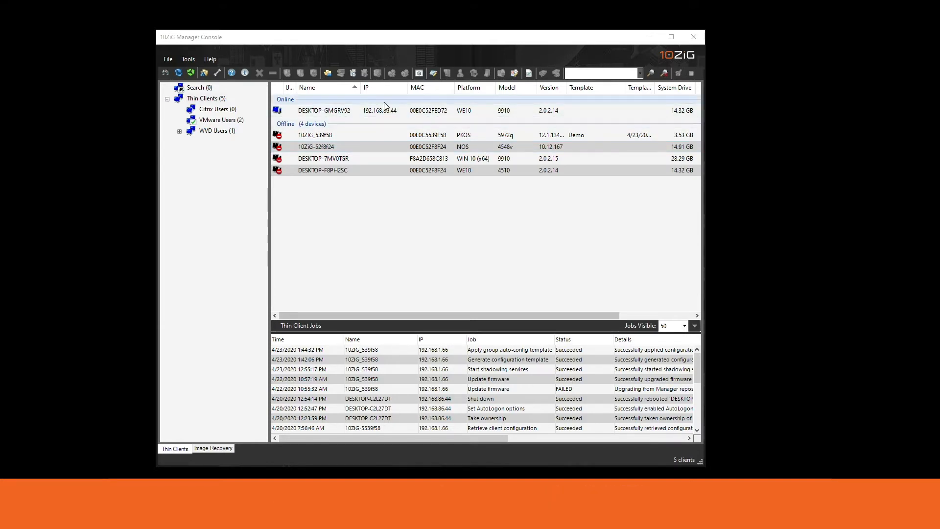
Start a VNC session to DESKTOP-GMGRV92 from its context menu, entering the VNC password
right_click(323, 113)
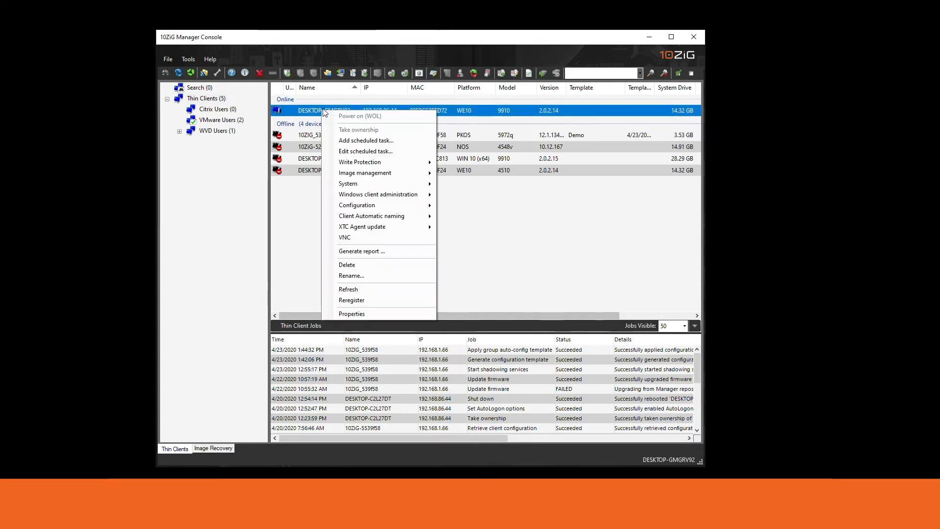
click(372, 237)
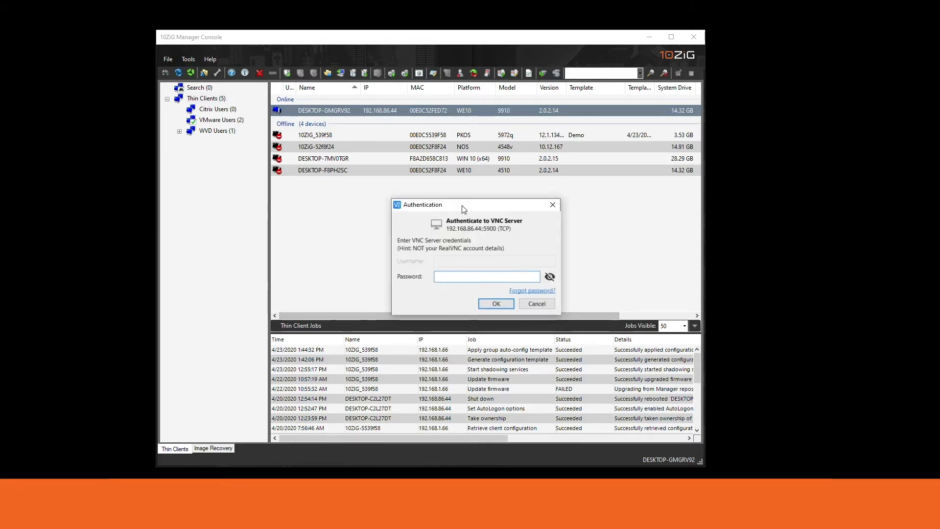
text(admin)
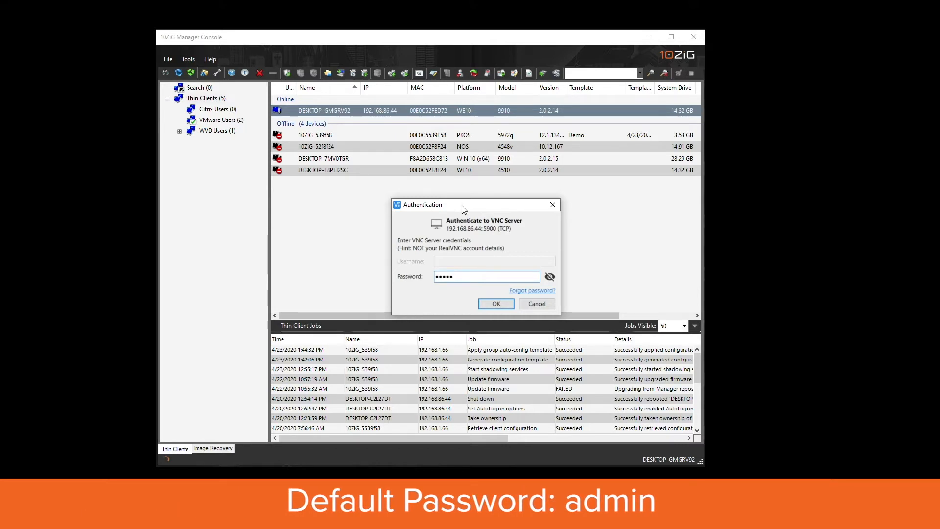
key(Return)
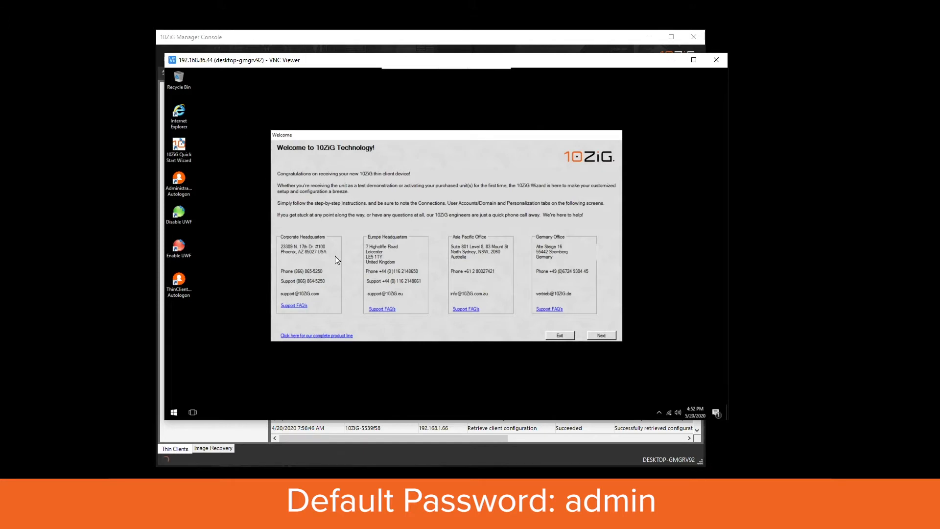
Close the 10ZiG Welcome dialog and browse the thin client's All Programs list
click(557, 336)
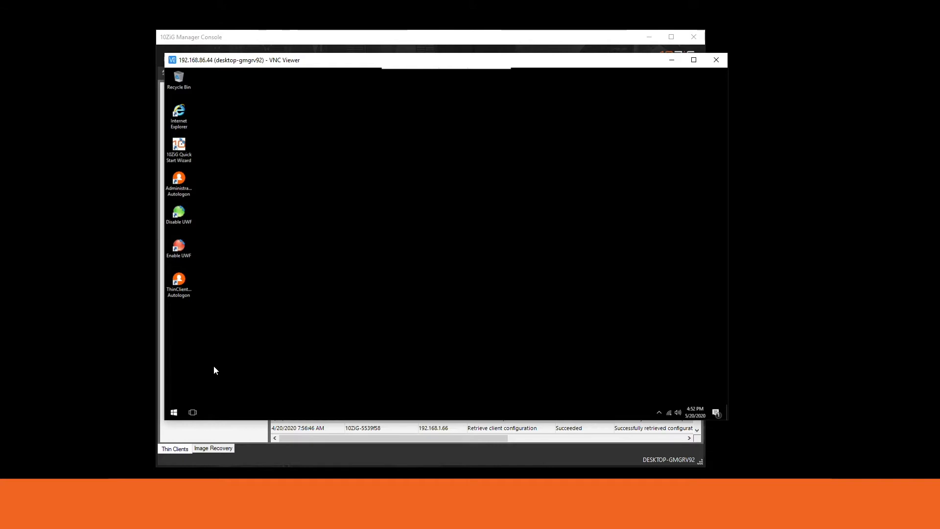
click(177, 409)
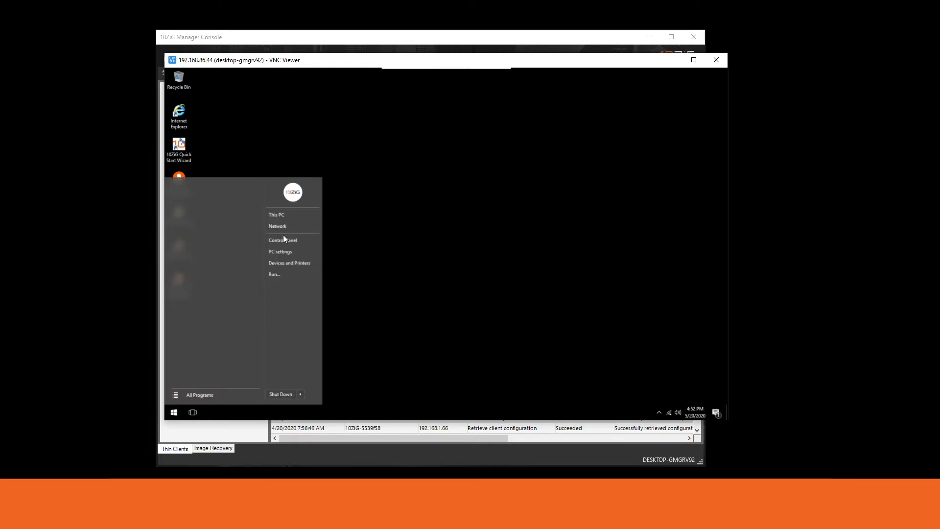
click(206, 393)
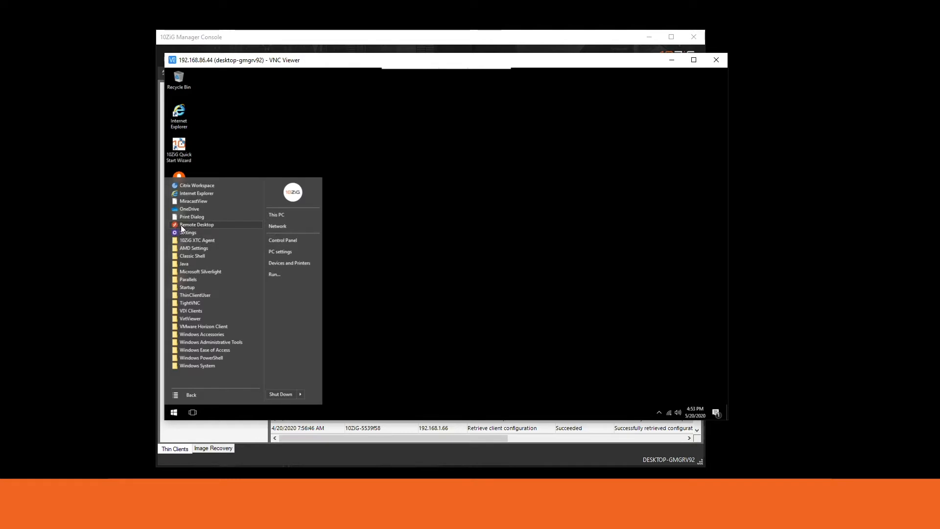
click(343, 214)
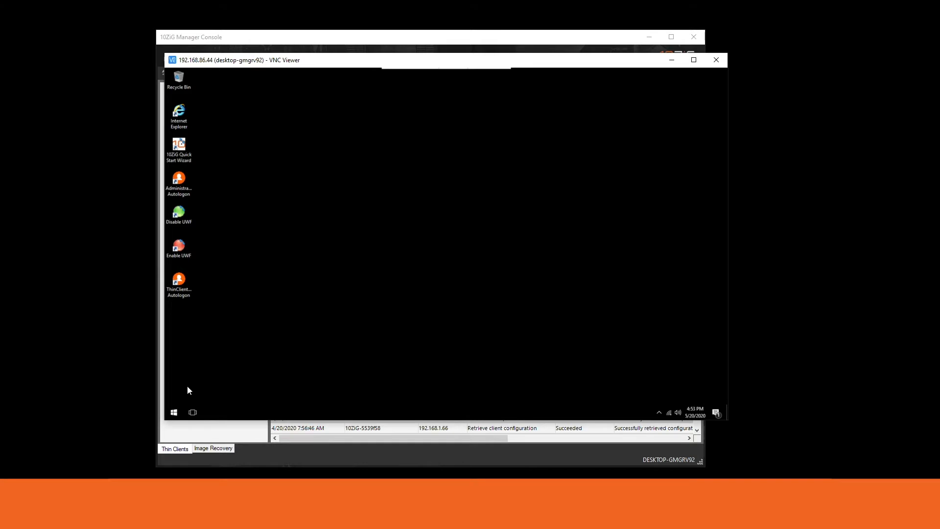
Log off the thin client's Windows session from the Start menu's Shut Down options
click(174, 412)
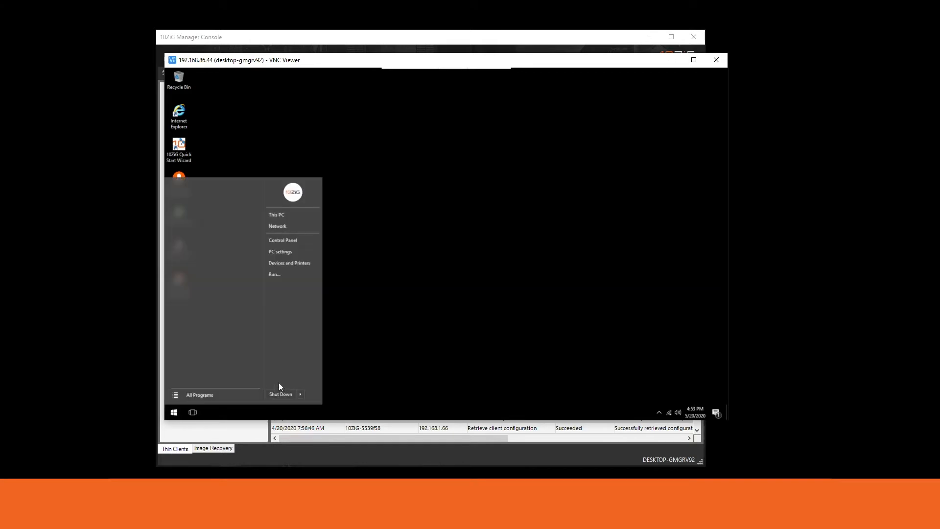
mouse_move(303, 393)
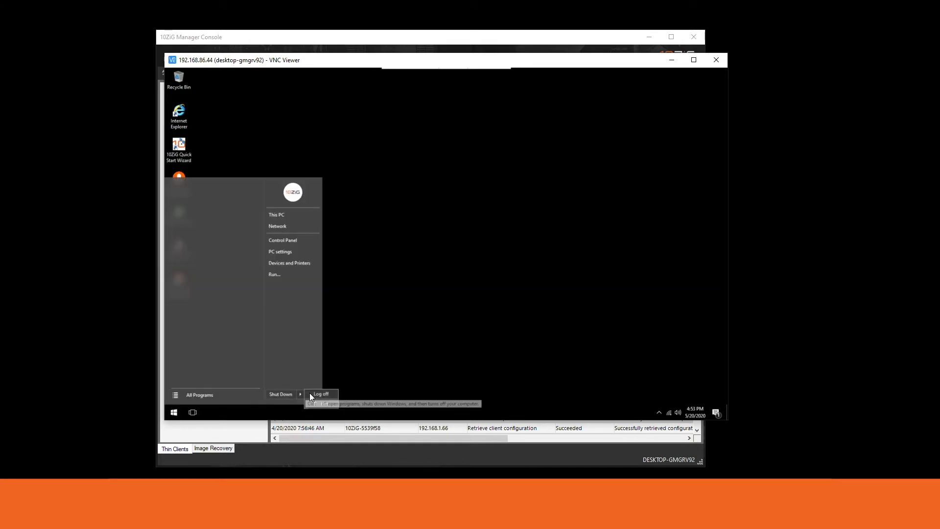
click(313, 394)
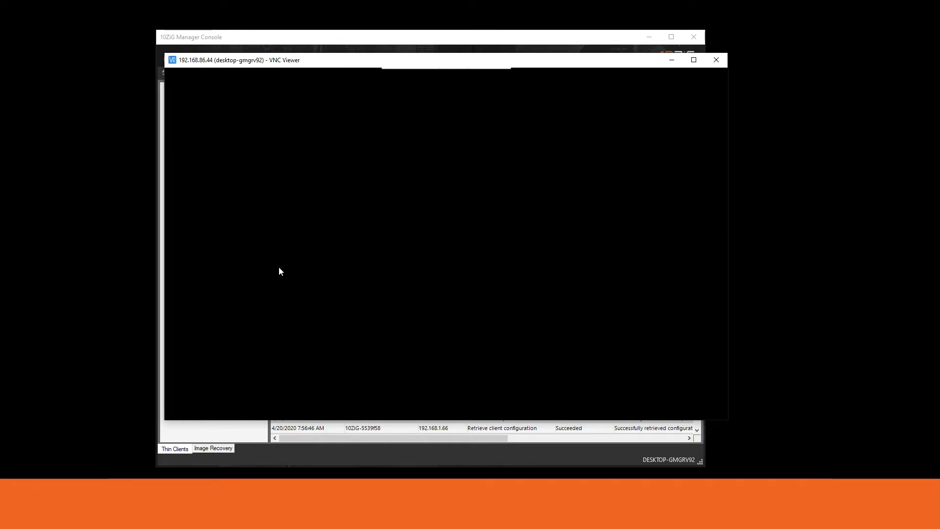
Sign in to the thin client as ThinClientUser with its password
click(299, 204)
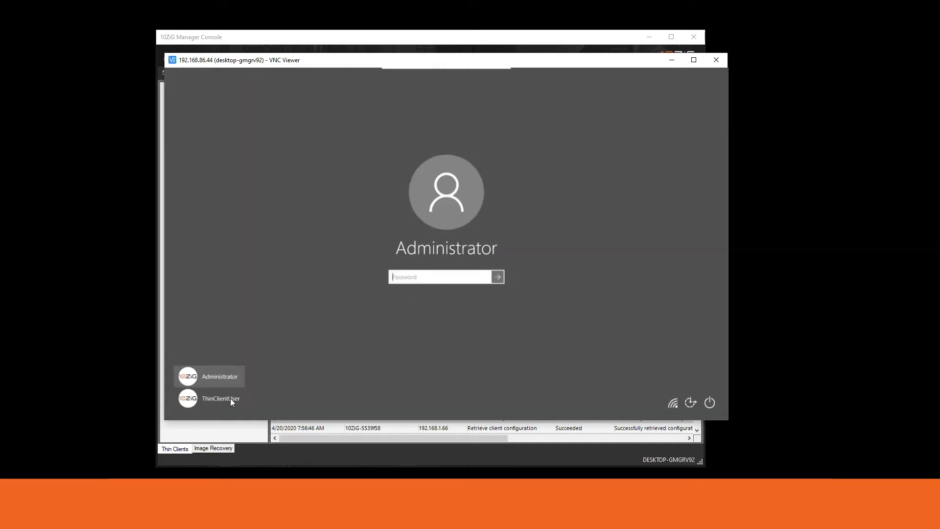
click(225, 401)
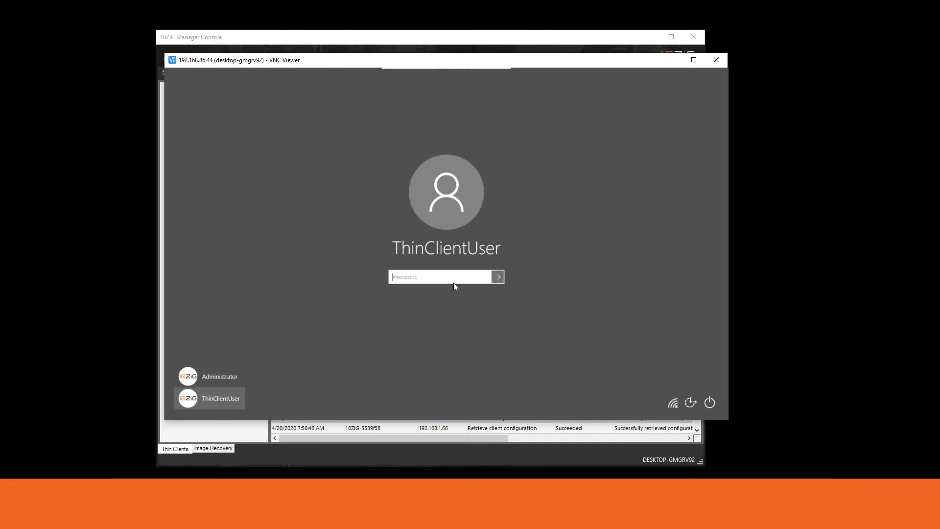
text(Thin)
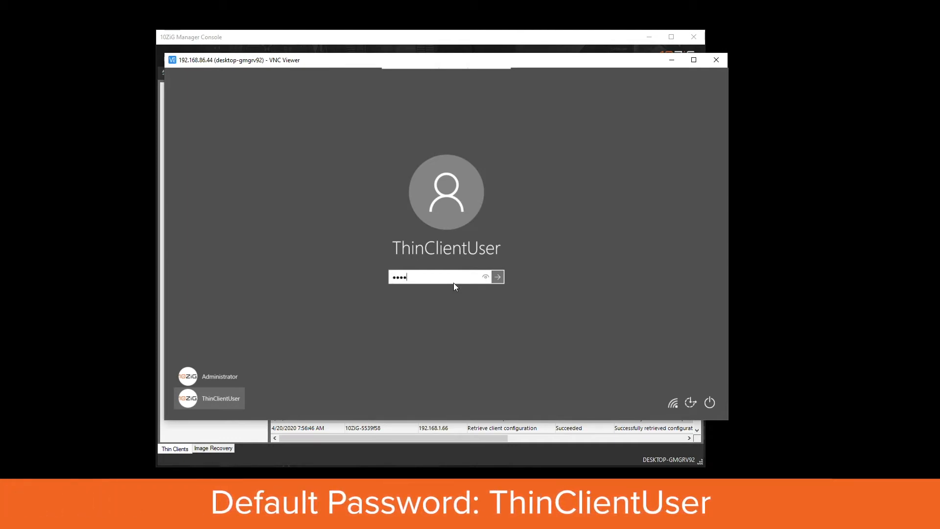
text(ClientUser)
key(Return)
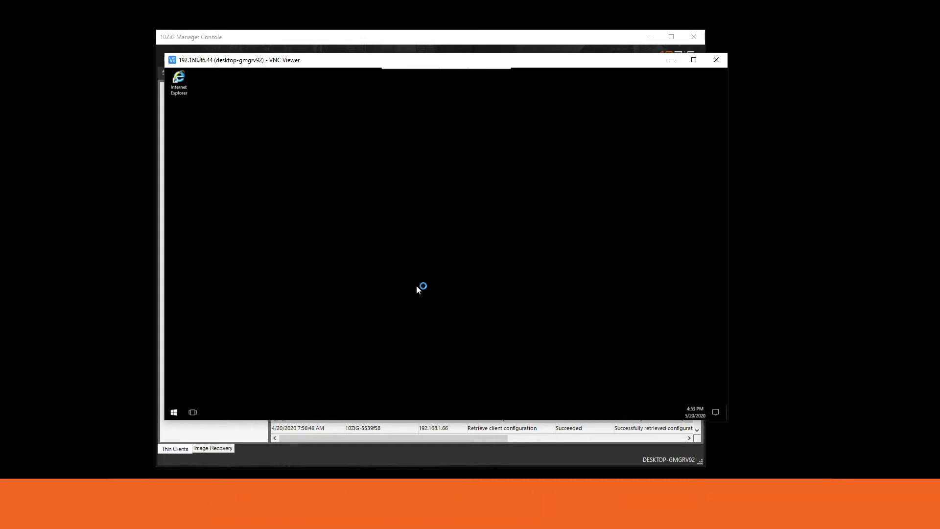
Launch Remote Desktop to view the WVD apps feed, then log ThinClientUser off
click(174, 411)
click(181, 393)
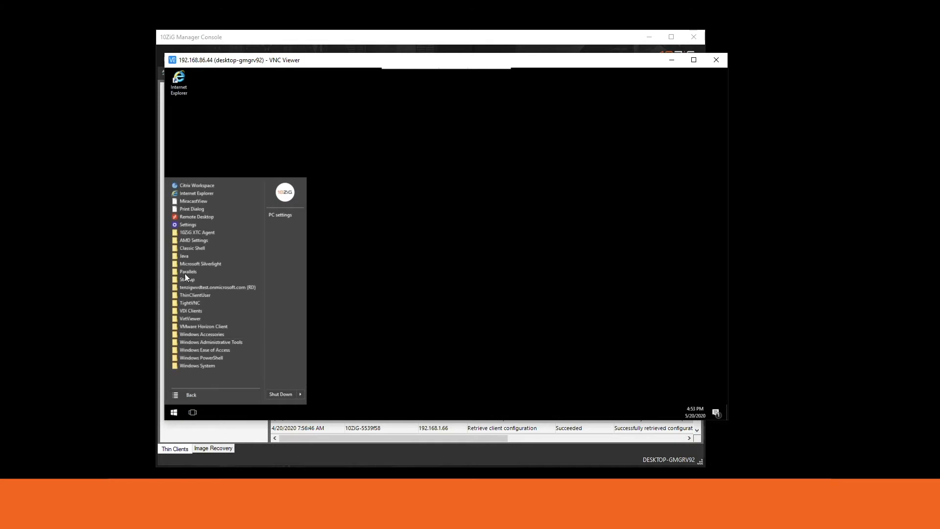
click(192, 217)
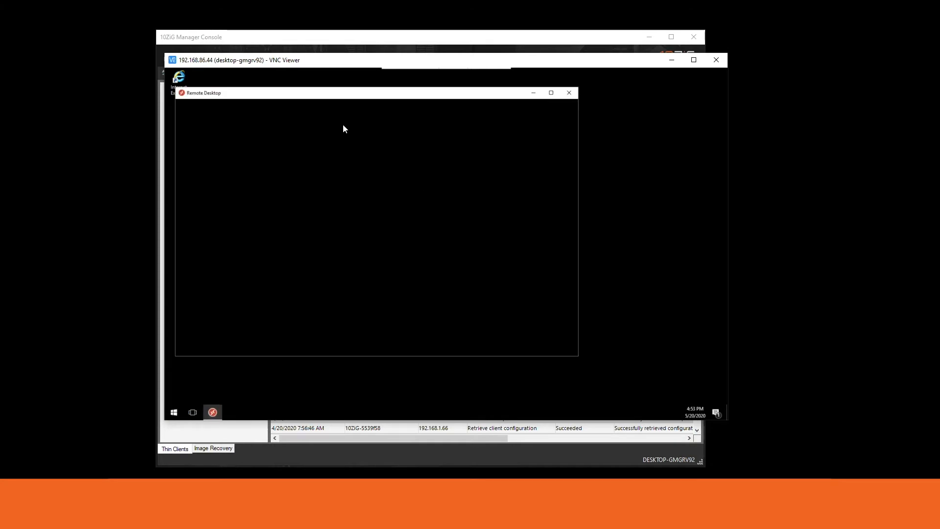
drag(342, 94, 388, 100)
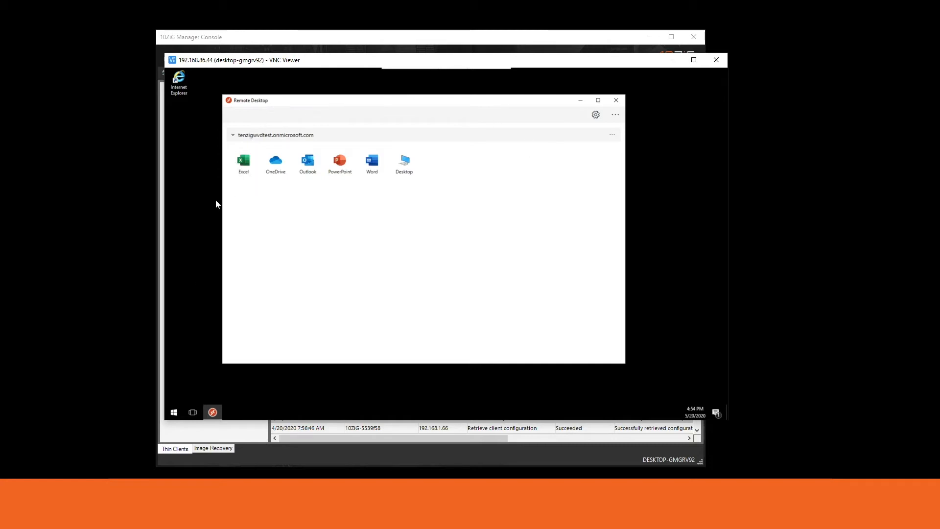
click(175, 415)
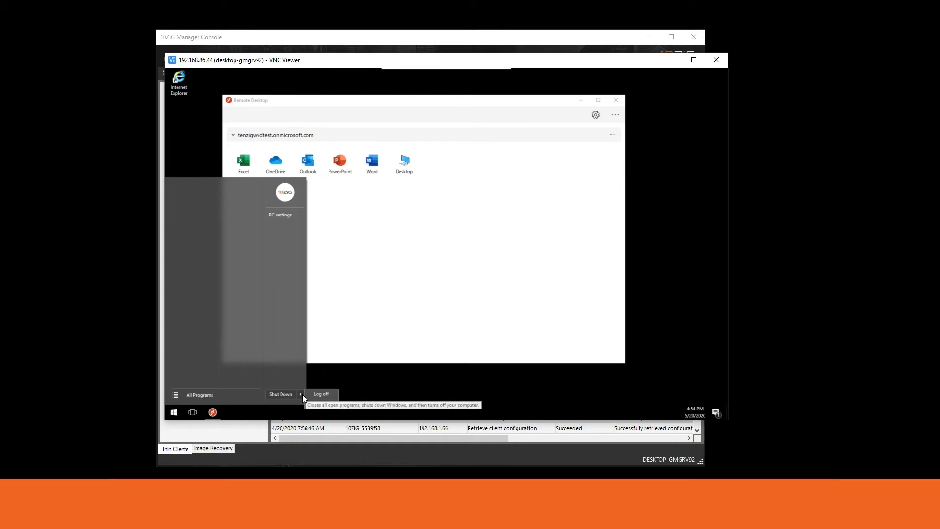
click(319, 392)
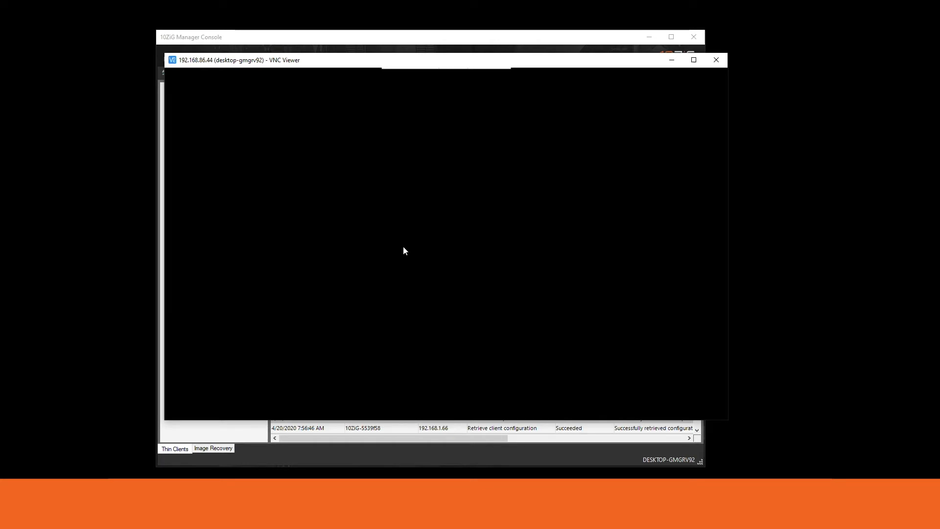
Sign in to the thin client as Administrator with its password
click(357, 286)
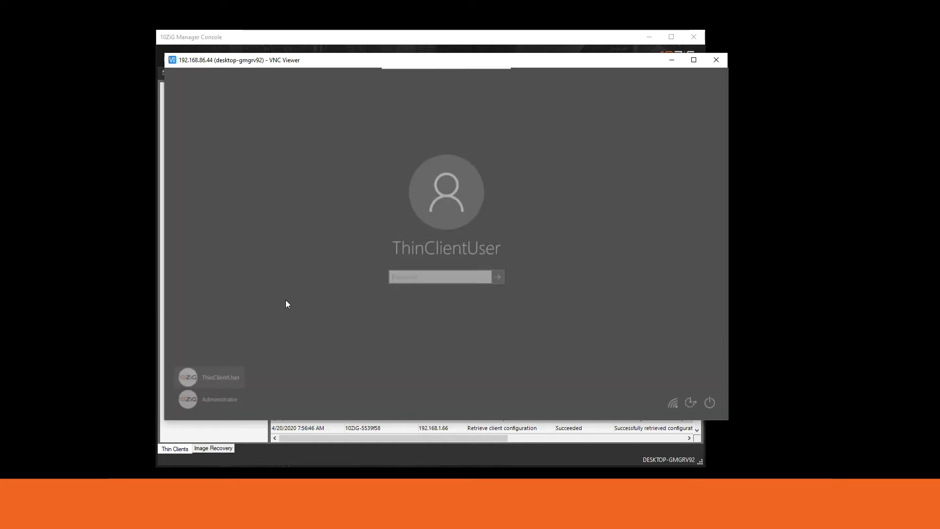
click(221, 398)
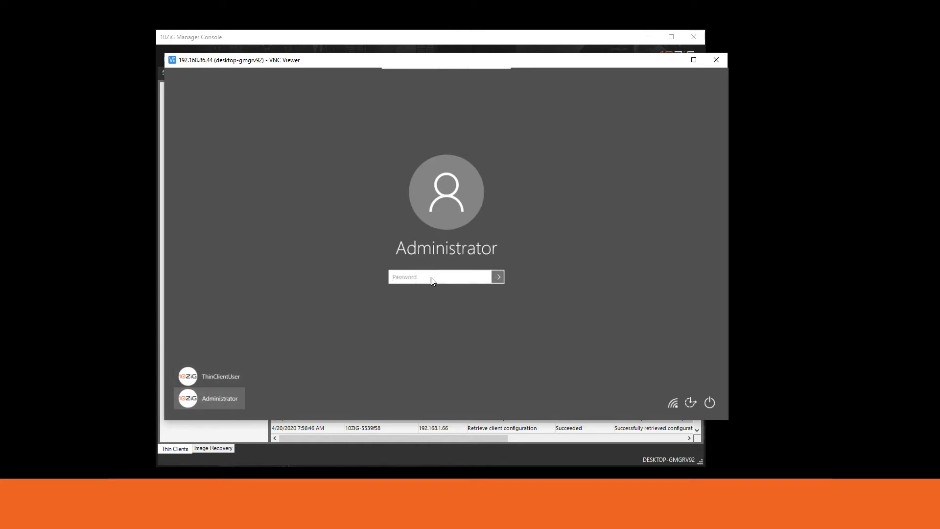
text(•••••)
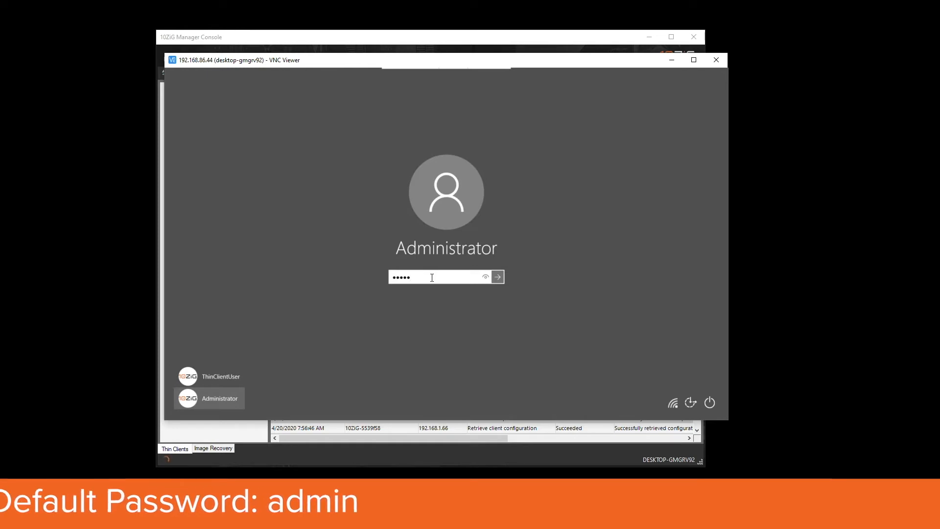
key(Return)
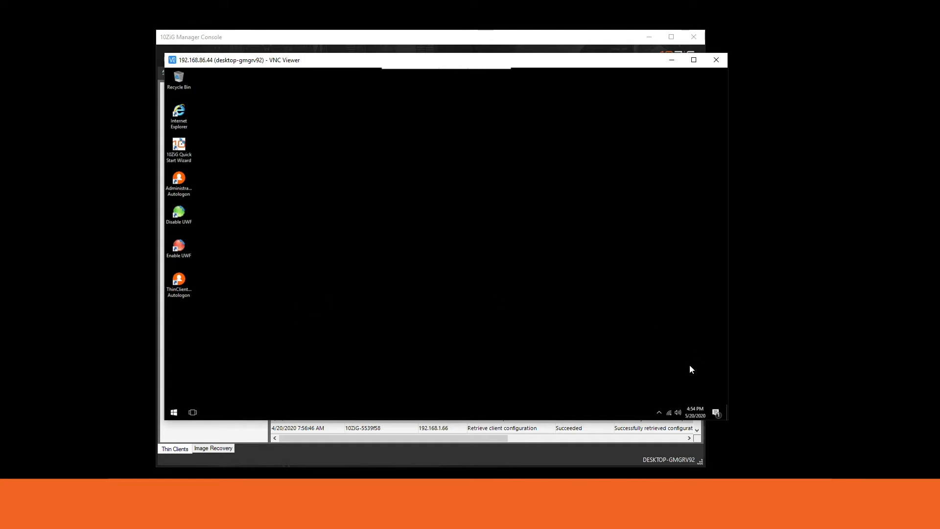
Open the 10ZiG UWF Wizard via Configuration on the green UWF tray icon
click(659, 413)
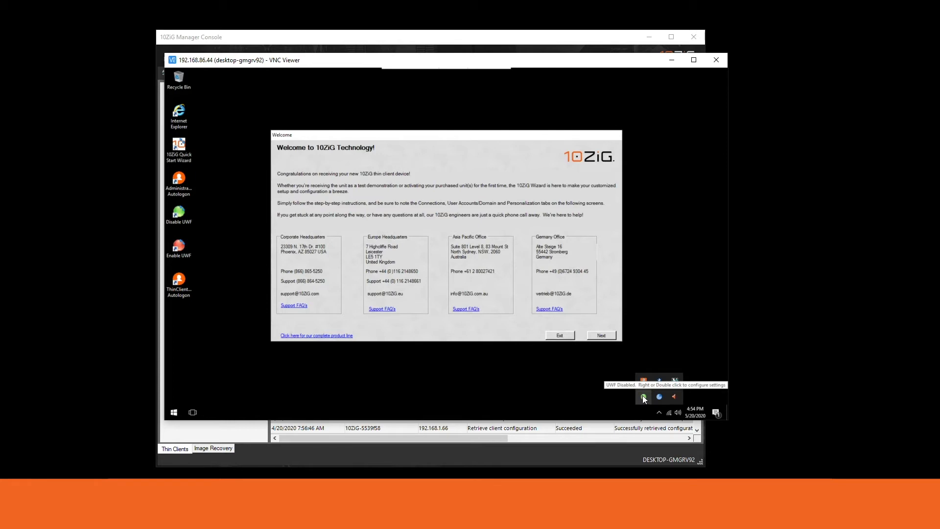
right_click(643, 398)
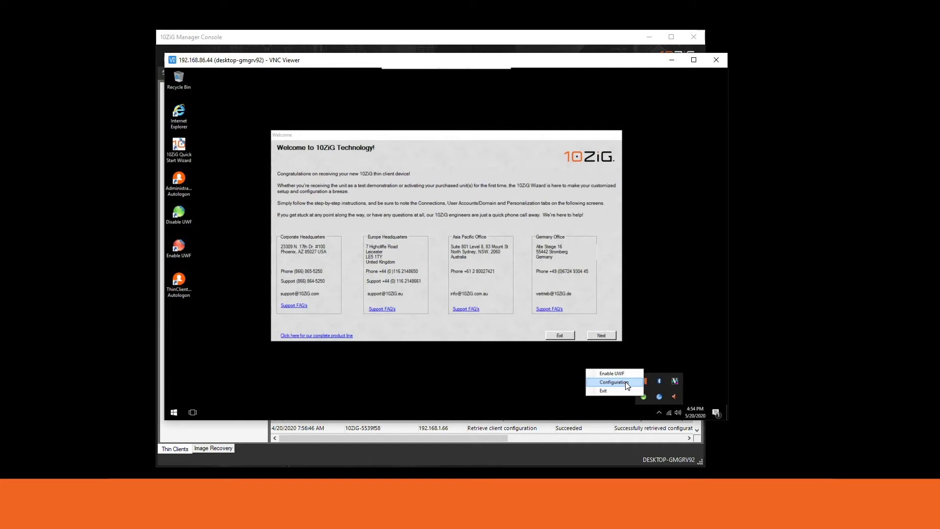
click(626, 383)
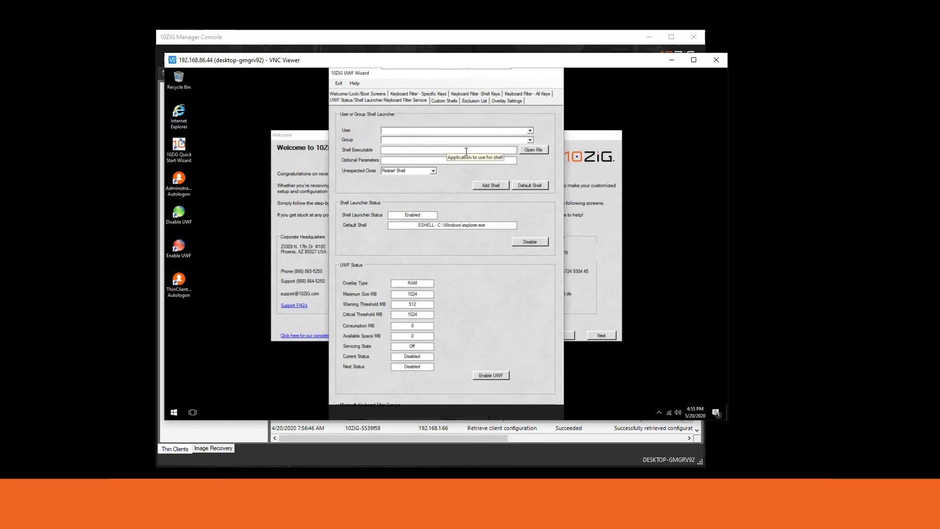
Set C:\Windows\explorer.exe as the Shell Launcher default shell, postponing the reboot
click(530, 150)
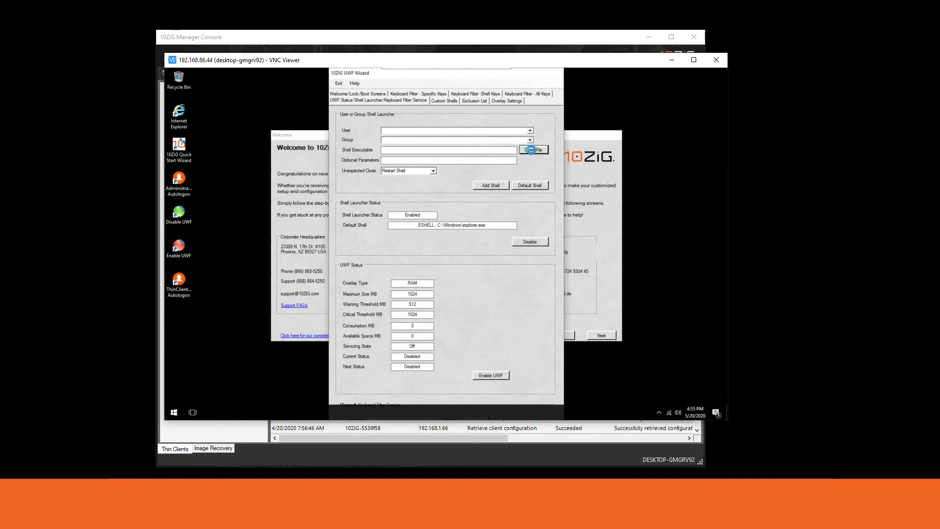
text(ex)
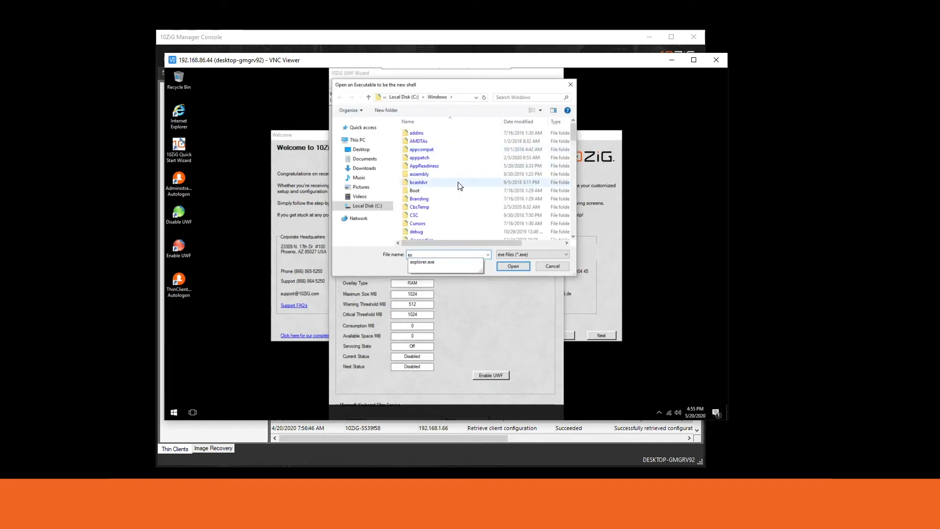
key(Down)
key(Return)
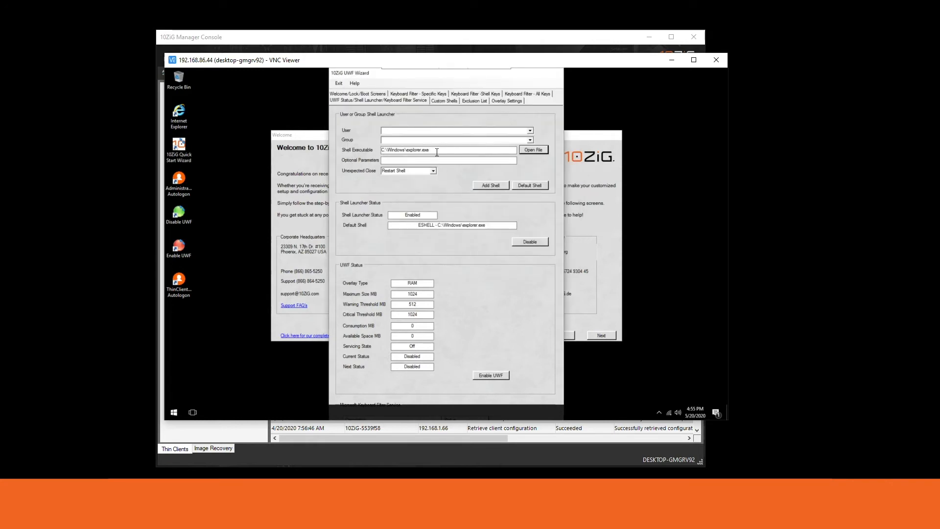
drag(431, 151, 375, 153)
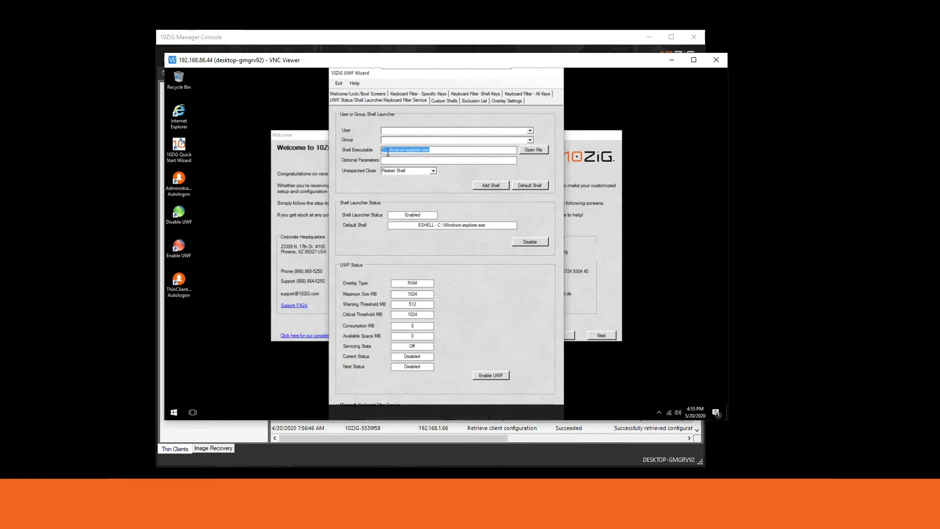
click(527, 187)
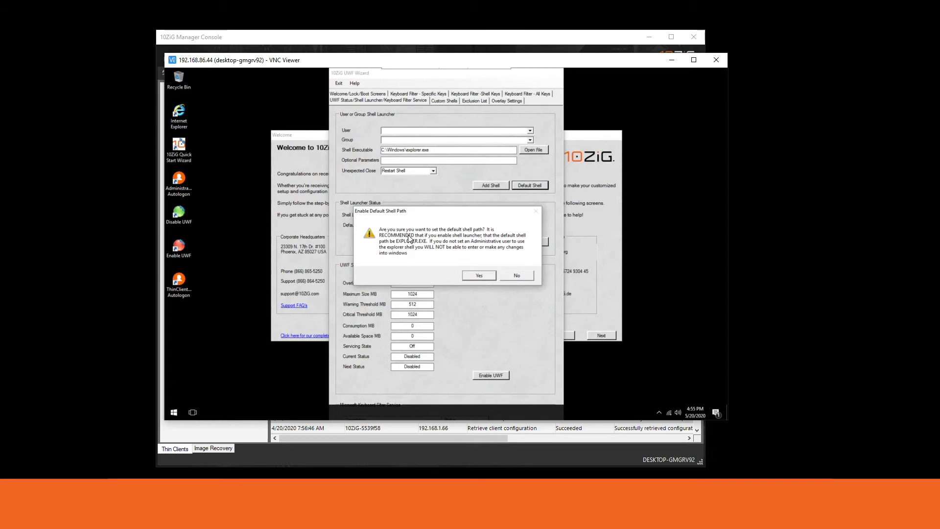
click(470, 277)
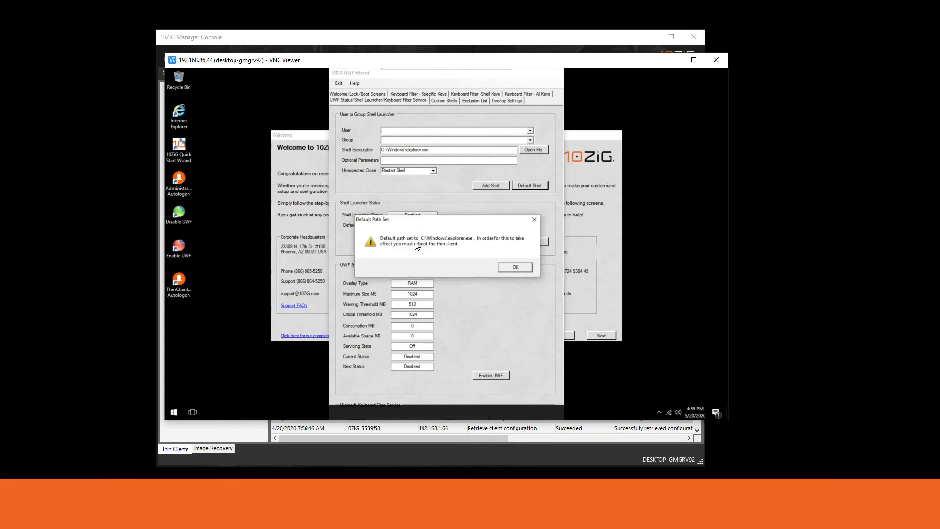
click(510, 267)
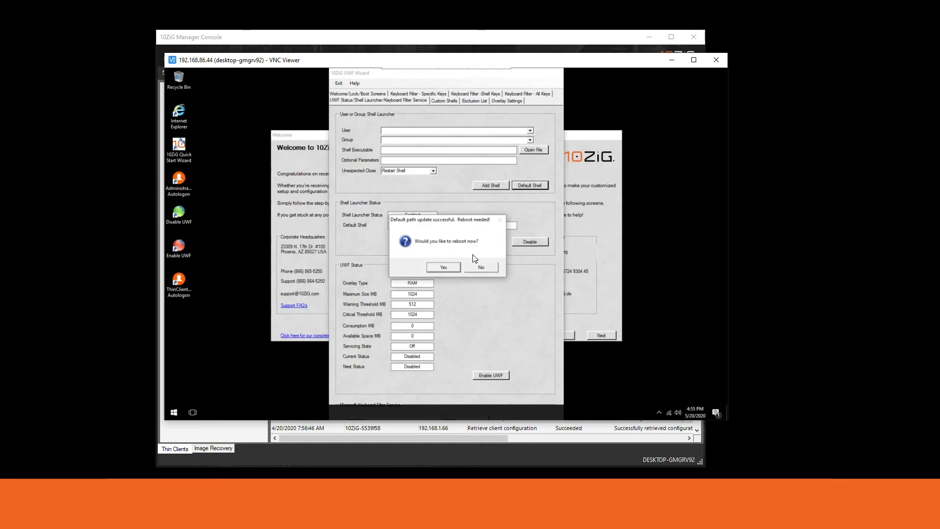
click(480, 268)
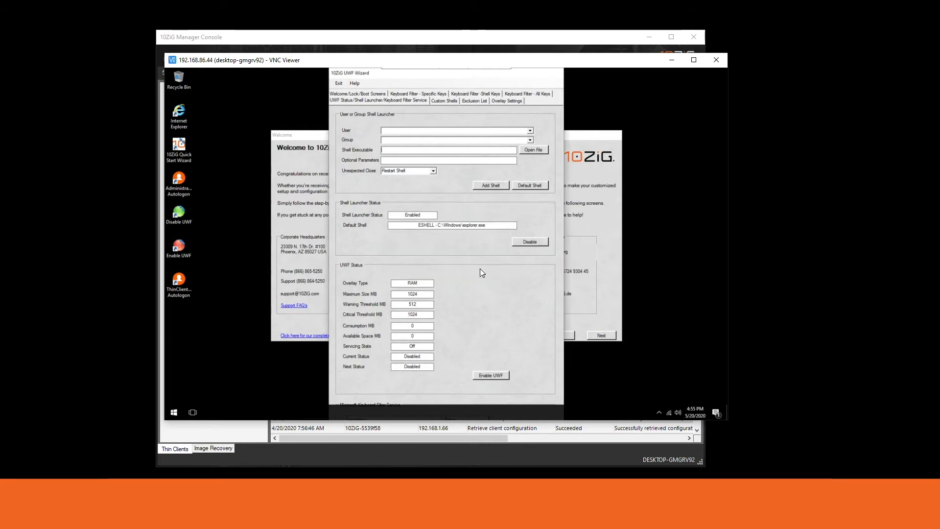
Choose the ThinClientUser account and browse to C:\Program Files for its shell
click(531, 130)
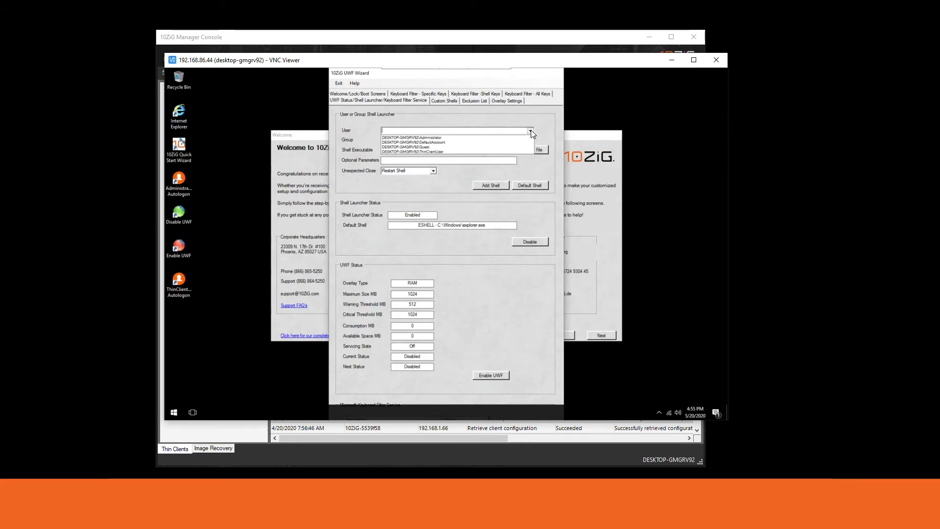
click(451, 152)
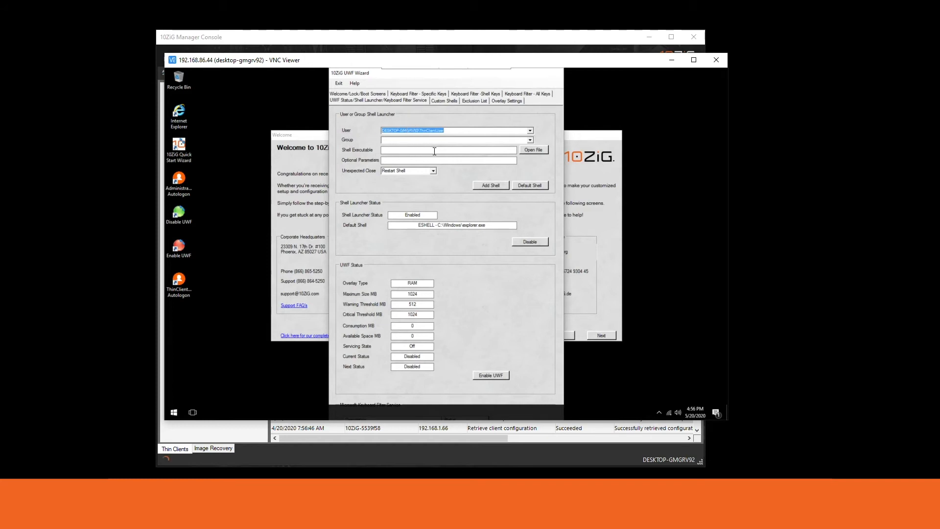
click(538, 150)
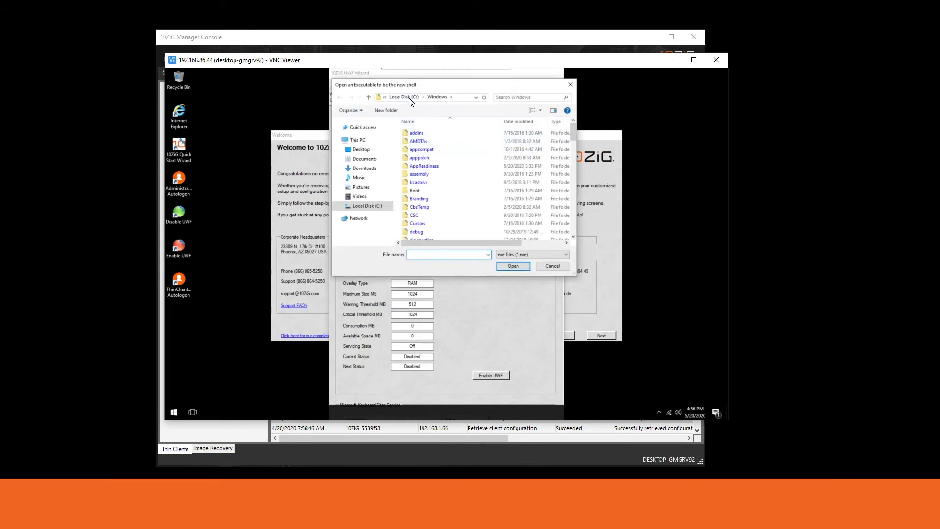
click(410, 97)
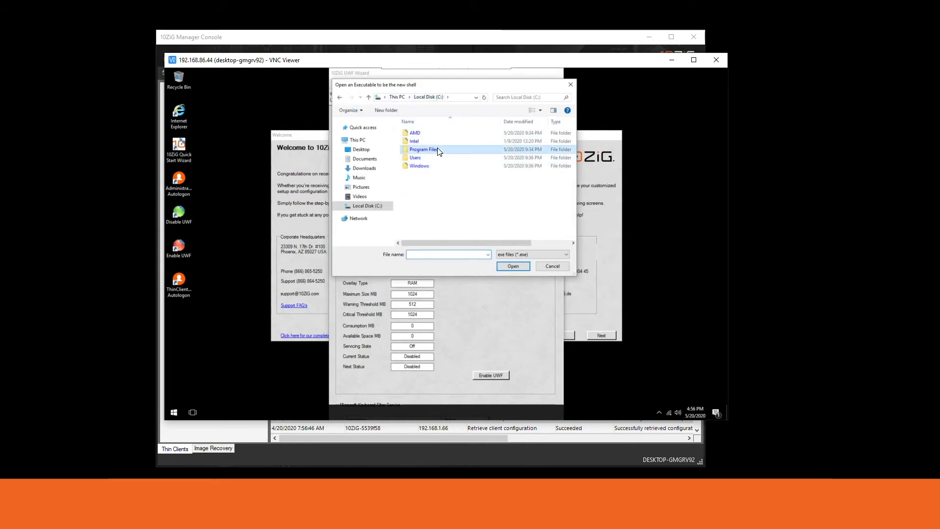
double_click(423, 150)
Pick msrdcw.exe in Program Files\Remote Desktop as the user's shell executable
scroll(443, 161, down, 2)
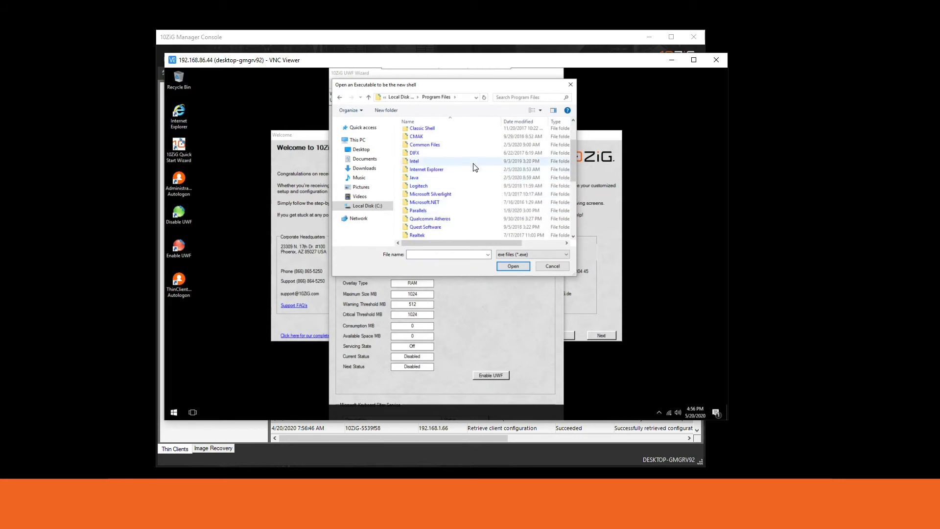
scroll(478, 171, down, 1)
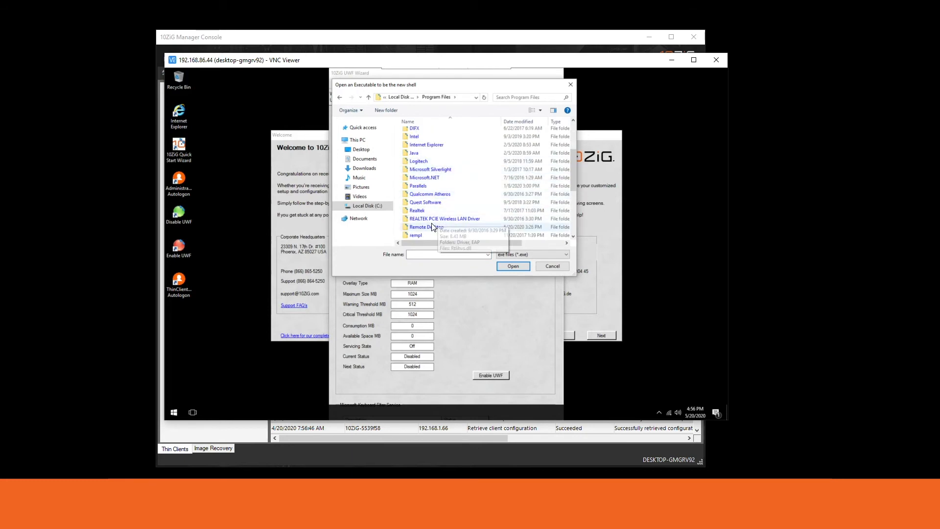
scroll(431, 223, down, 1)
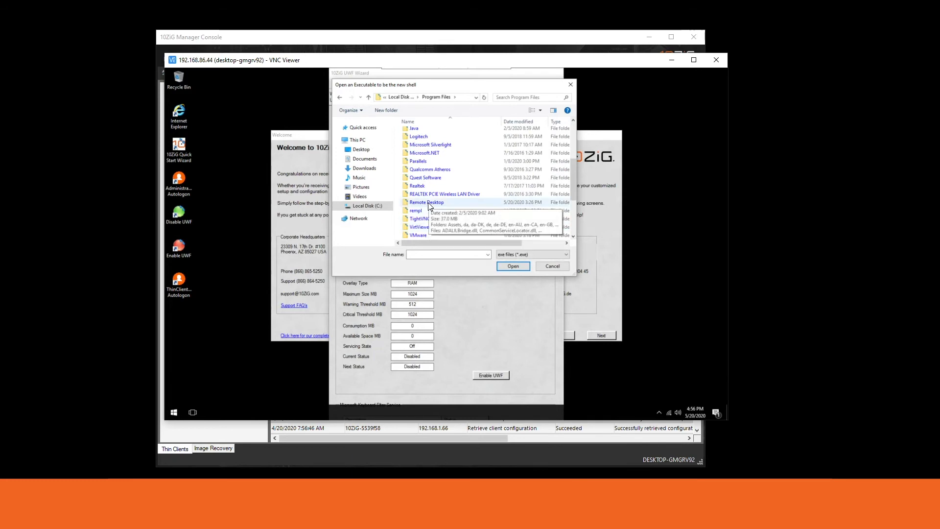
double_click(430, 203)
scroll(453, 183, down, 6)
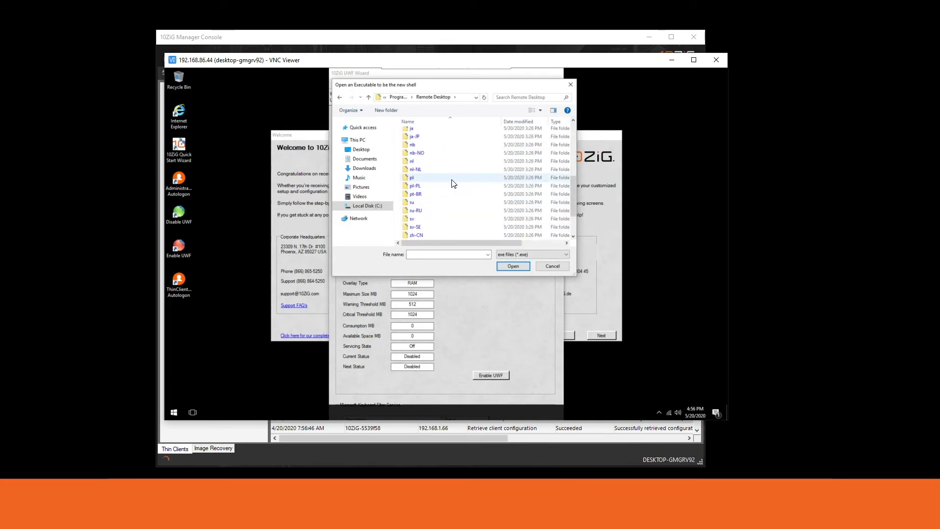
scroll(454, 183, down, 2)
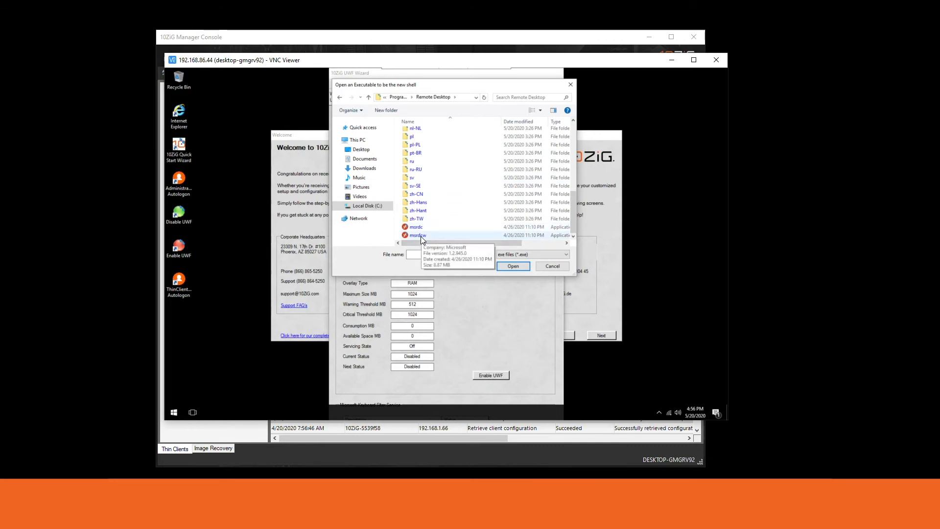
click(422, 236)
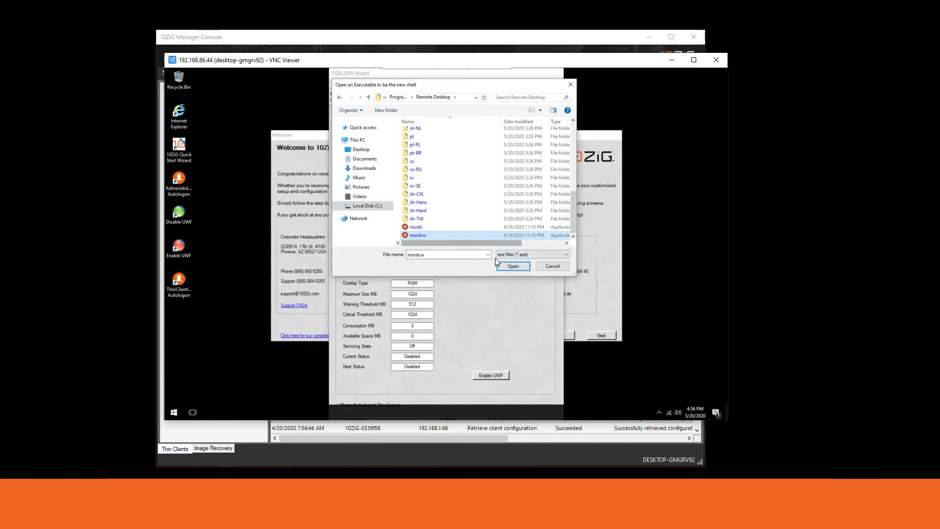
click(506, 264)
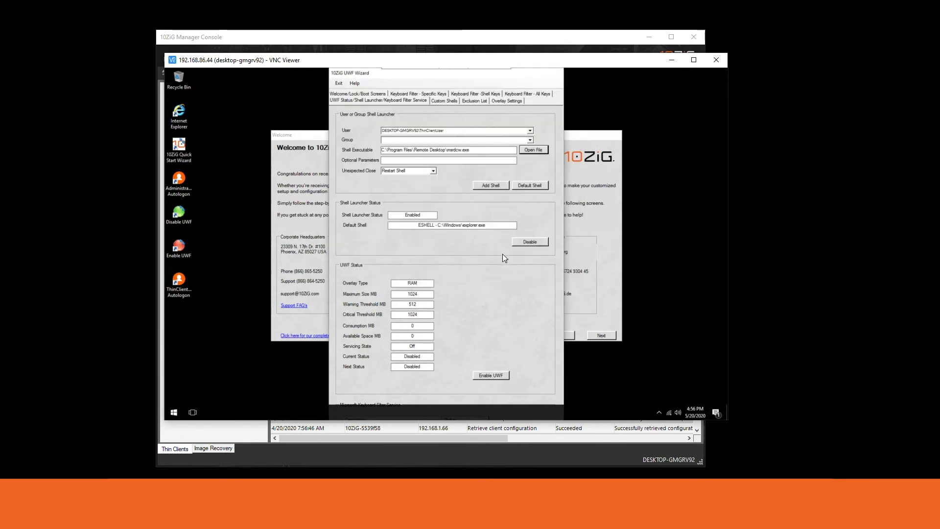
Add msrdcw.exe as ThinClientUser's Shell Launcher shell, declining the reboot for now
drag(485, 150, 361, 168)
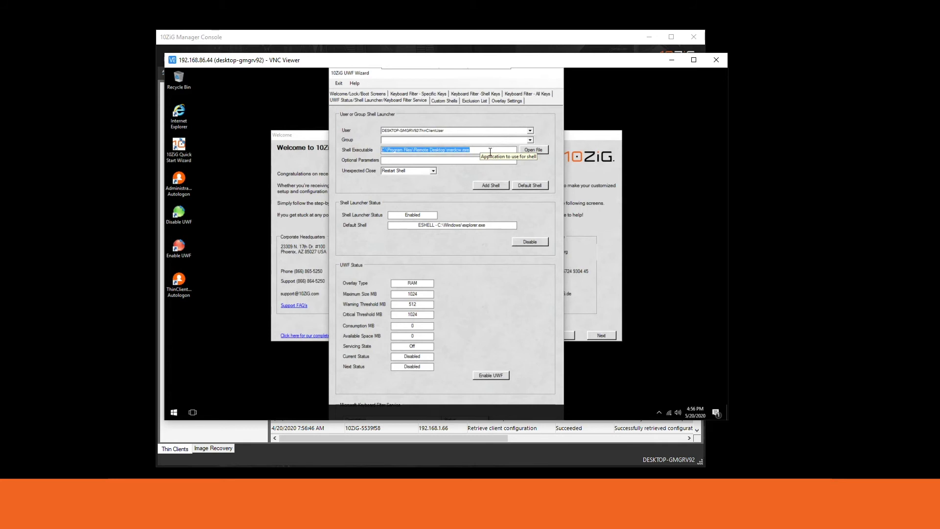
click(484, 185)
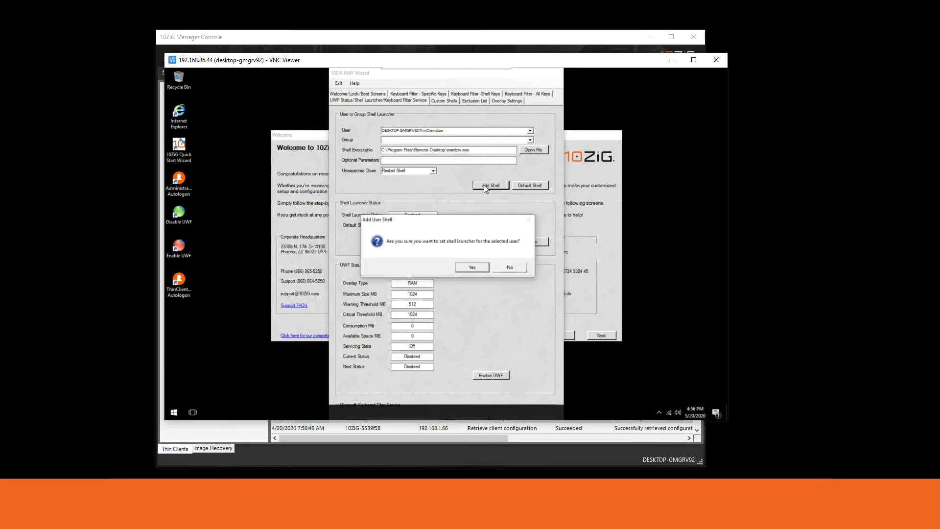
click(470, 264)
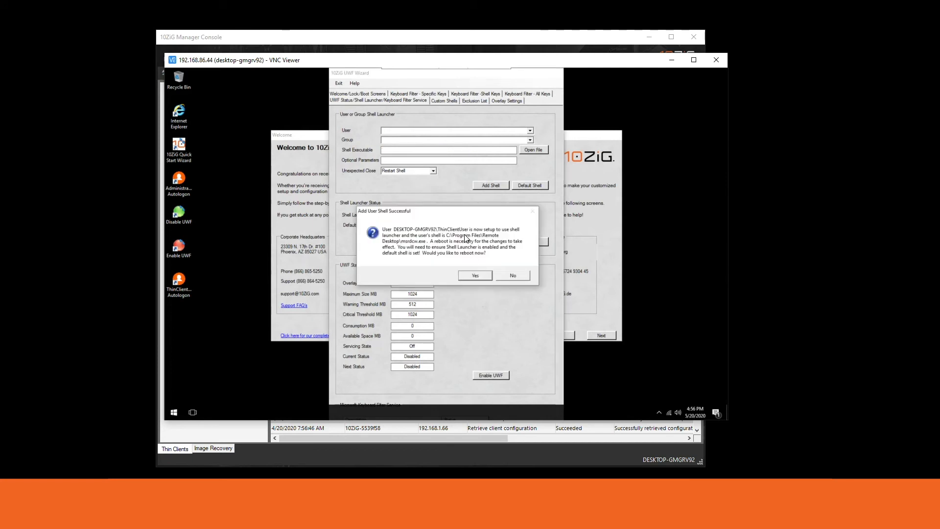
click(514, 276)
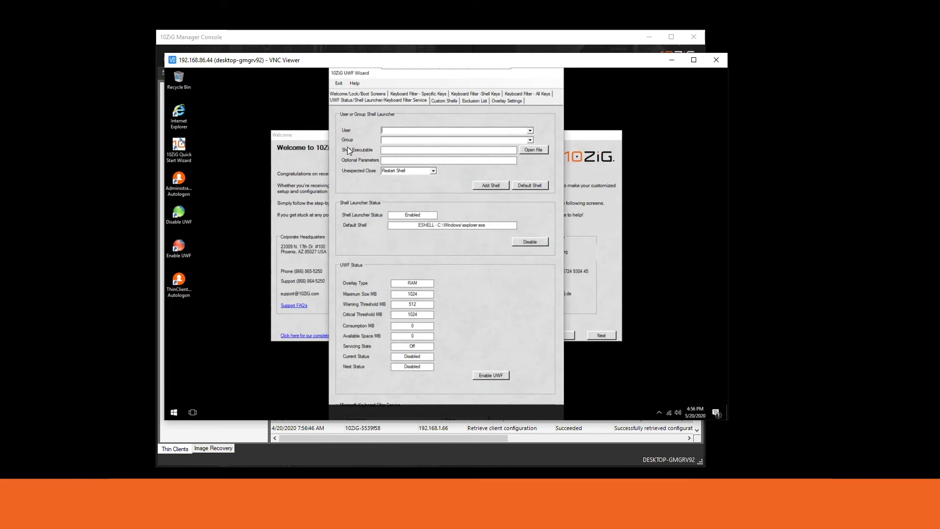
click(309, 140)
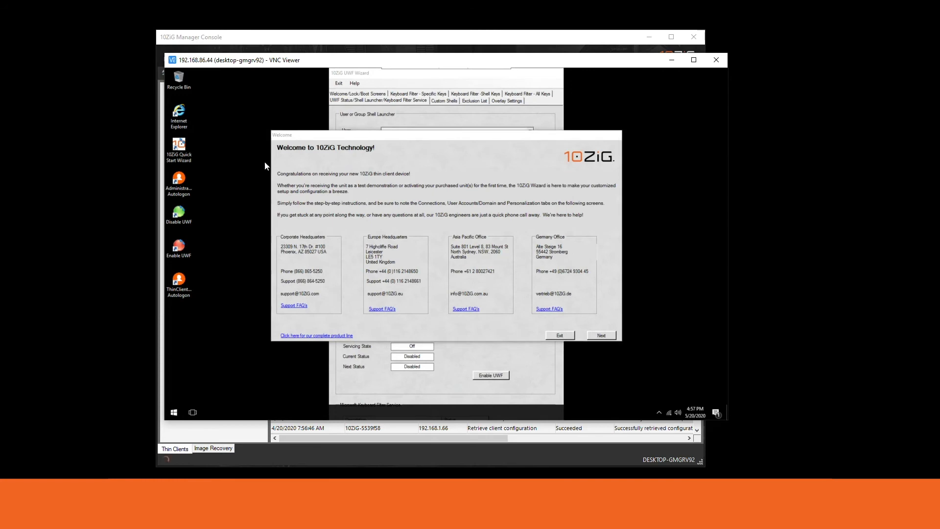
Run the ThinClient Autologon desktop shortcut to reboot into the ThinClientUser shell
click(345, 76)
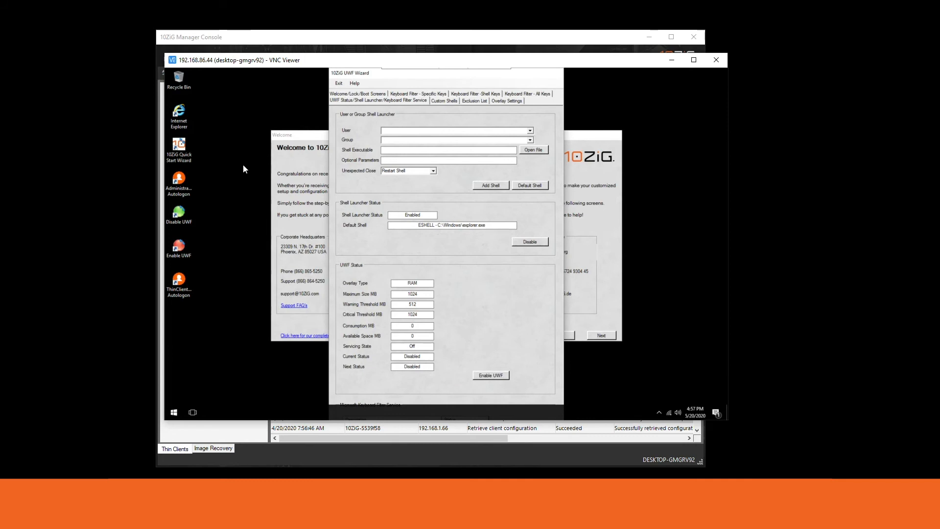
click(188, 298)
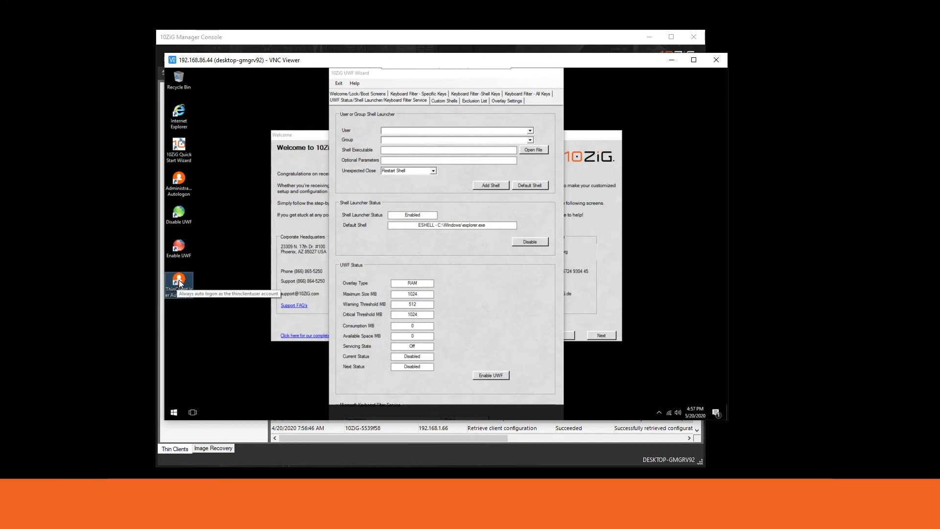
double_click(179, 283)
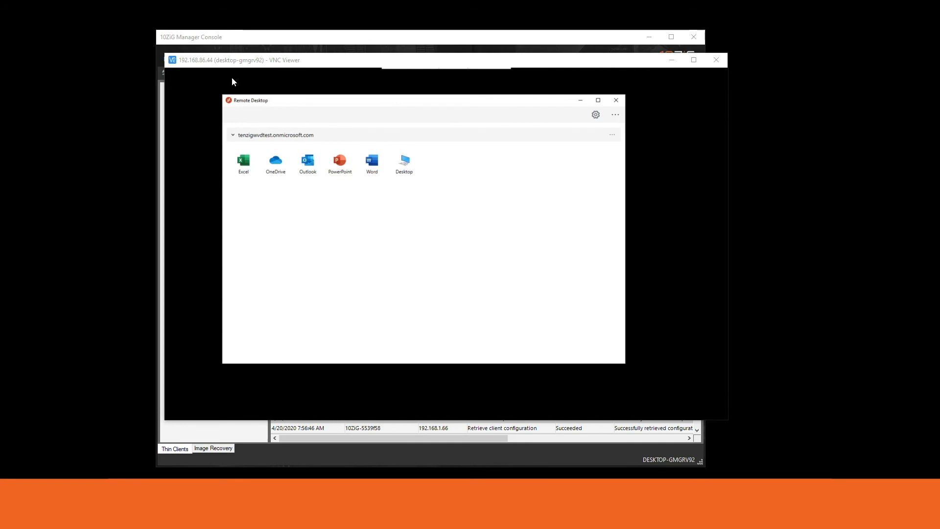
drag(273, 101, 300, 107)
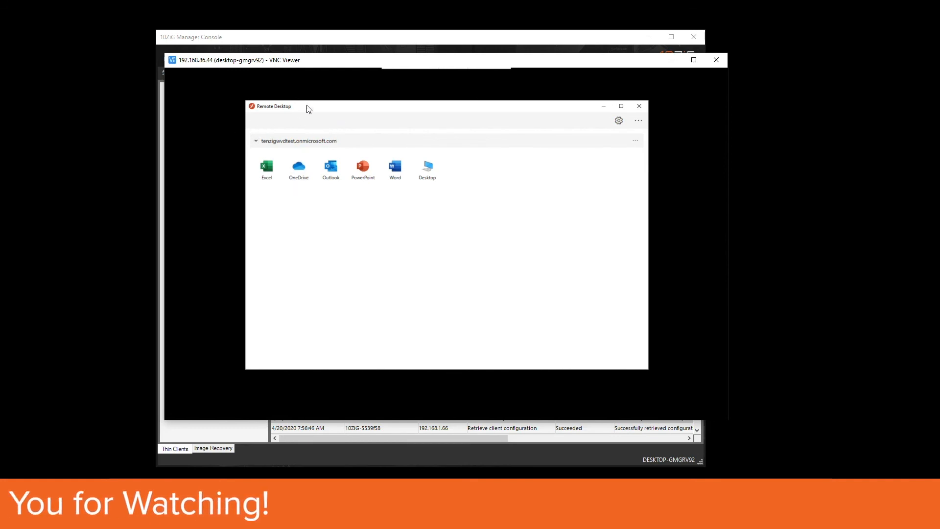
drag(309, 108, 301, 102)
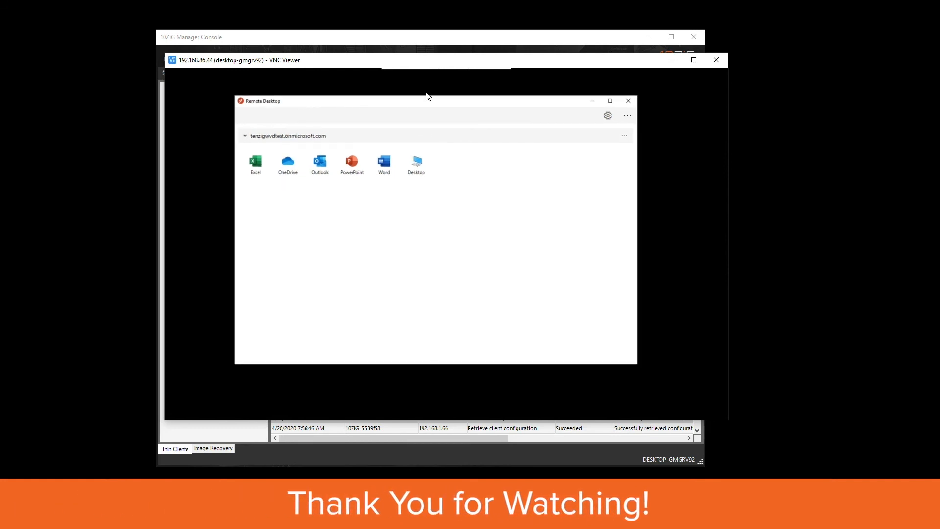